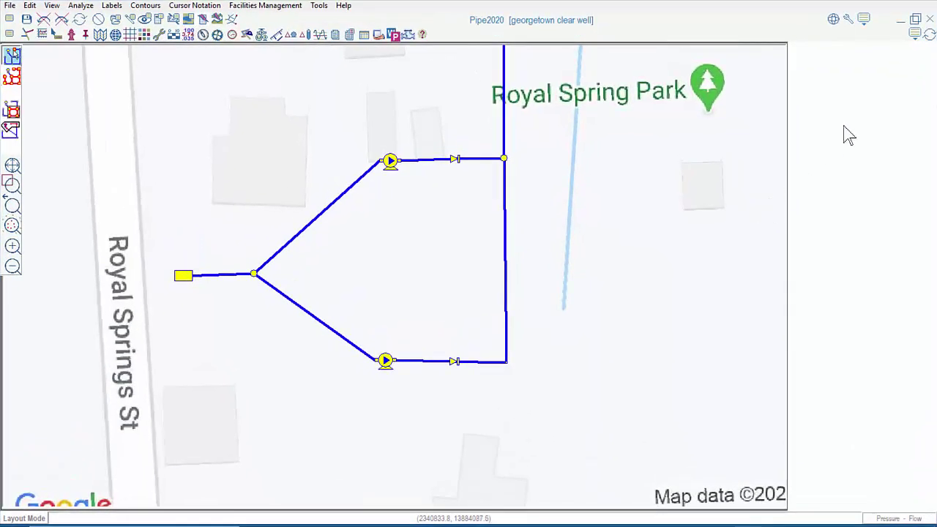
# Turn on the ribbon so the Map, Settings and Build/Edit tabs appear above the map.
pyautogui.click(916, 37)
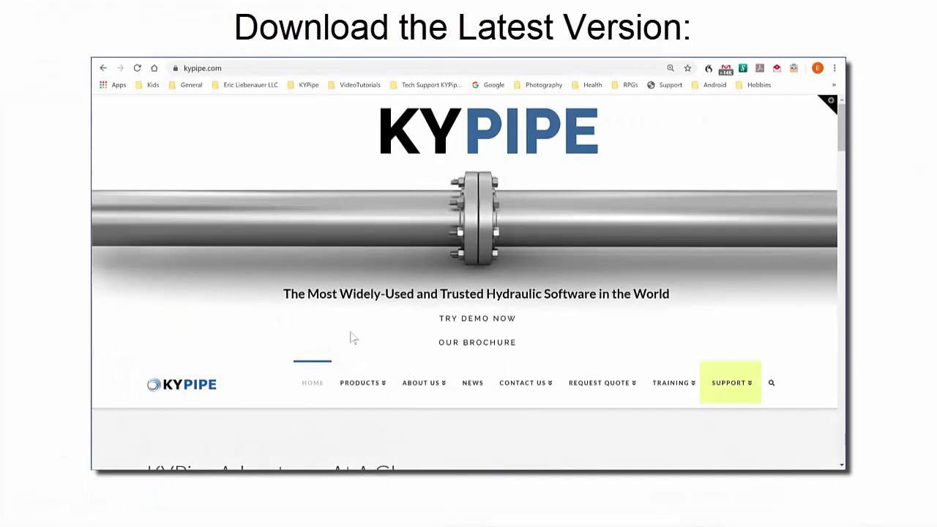
# On kypipe.com, go to the client-licensed software downloads and scroll to Current Version 10.009.
pyautogui.moveTo(726, 392)
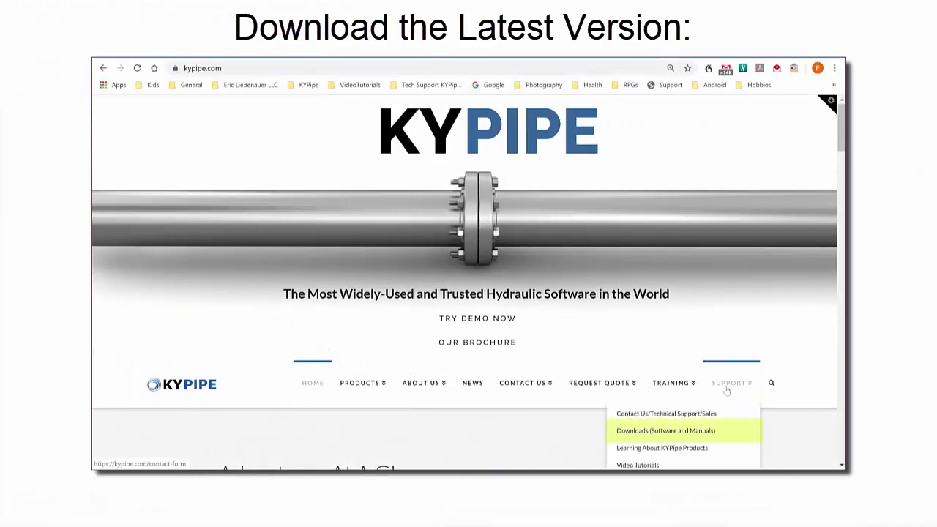
pyautogui.click(699, 435)
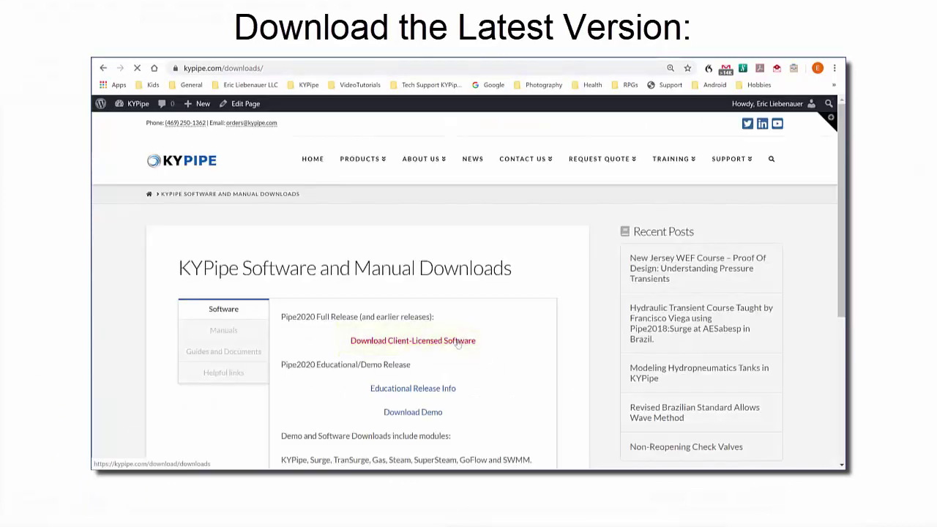
pyautogui.click(458, 341)
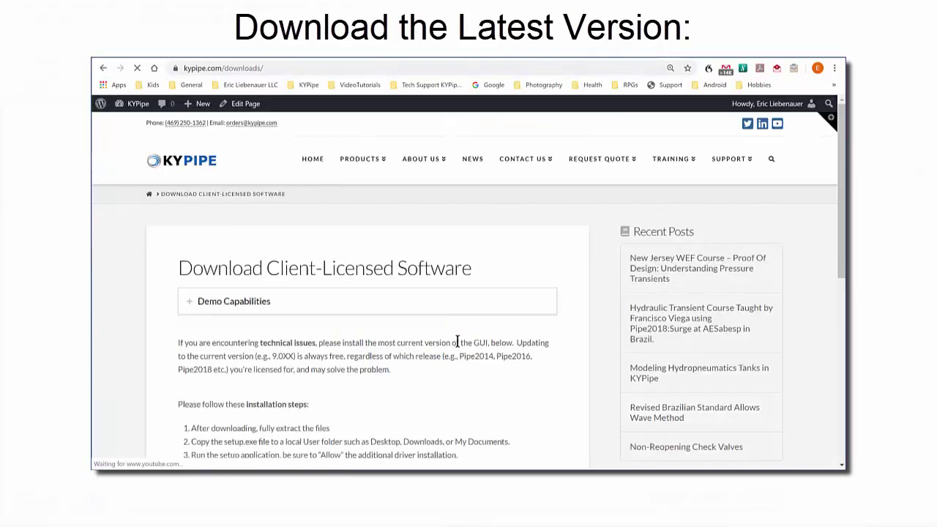
pyautogui.moveTo(842, 264); pyautogui.dragTo(839, 377)
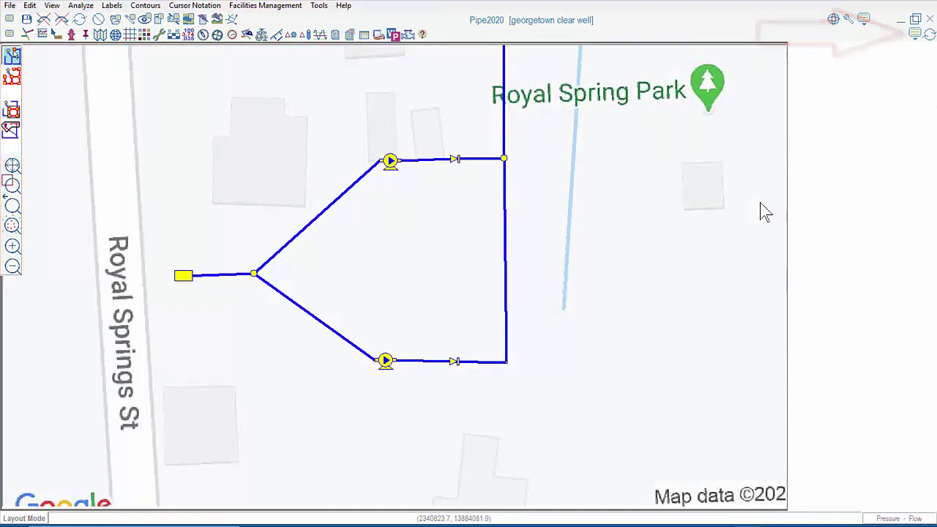
# Toggle the ribbon on, off to restore the icon toolbars, then back on.
pyautogui.click(915, 33)
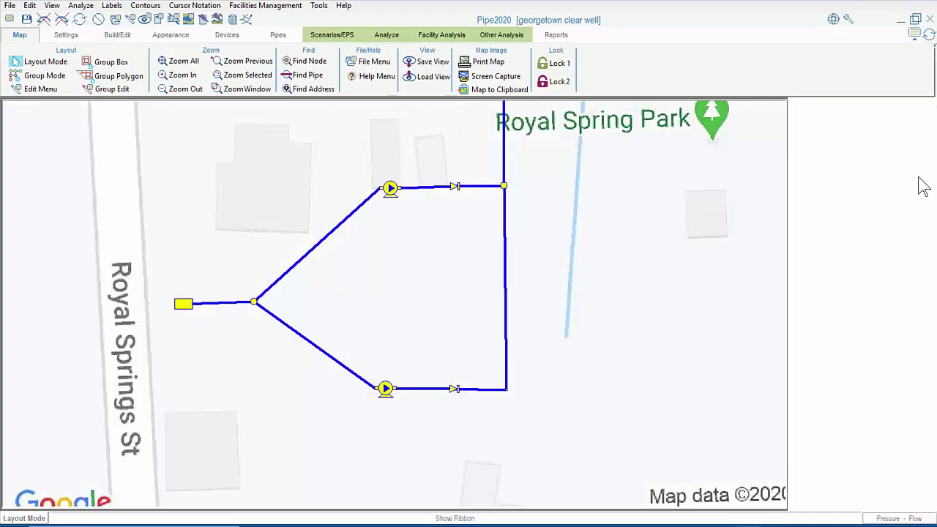
pyautogui.click(916, 34)
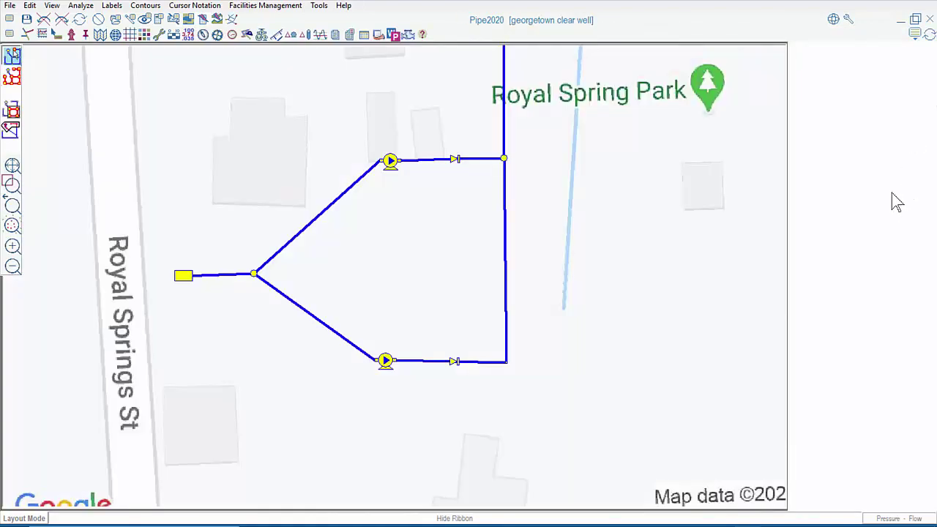
pyautogui.click(916, 33)
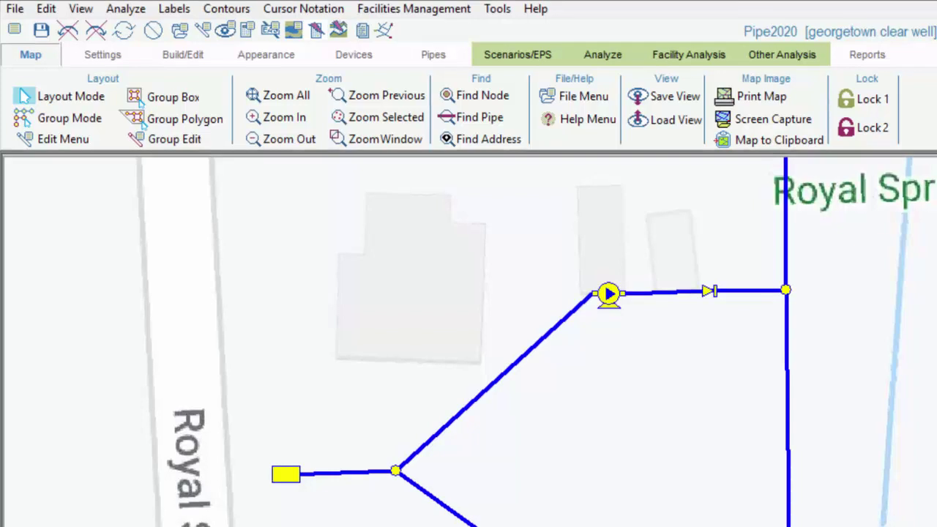
pyautogui.click(16, 9)
pyautogui.moveTo(40, 10)
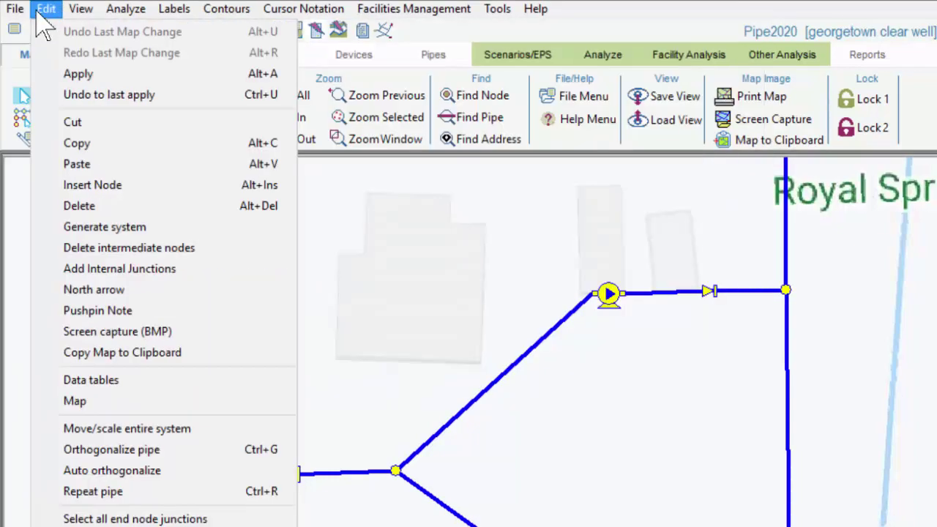
pyautogui.moveTo(77, 20)
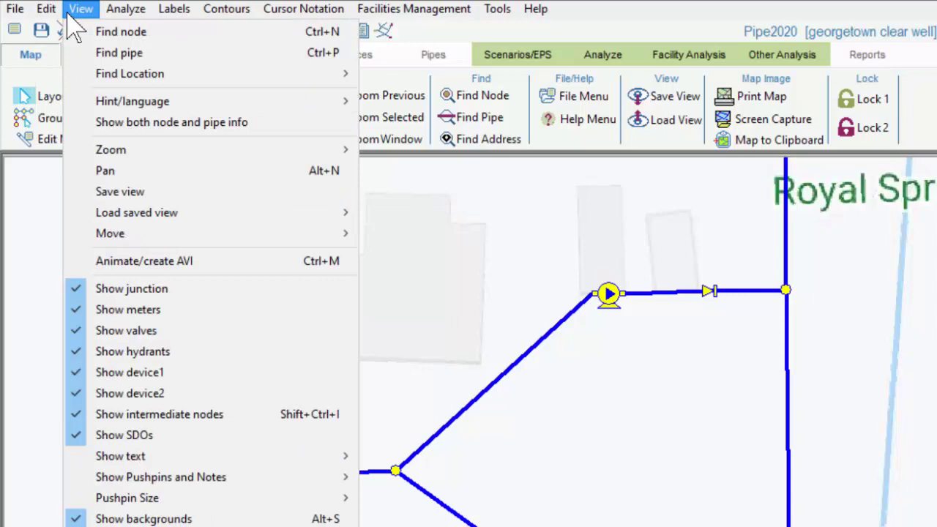
pyautogui.moveTo(117, 14)
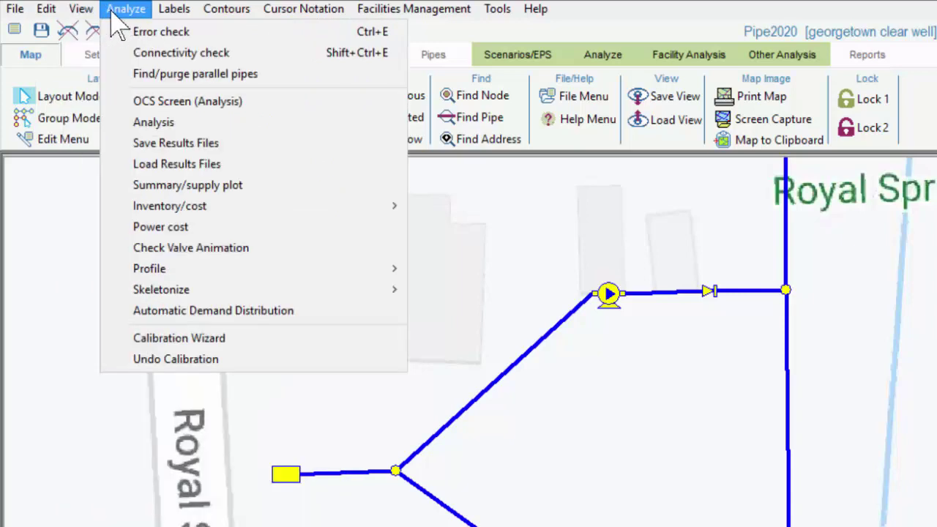
pyautogui.moveTo(168, 12)
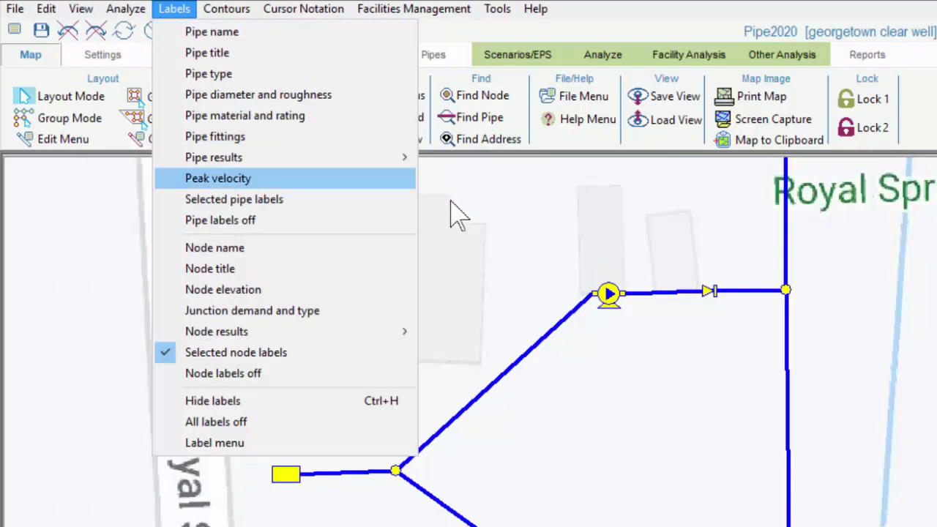
pyautogui.press('Escape')
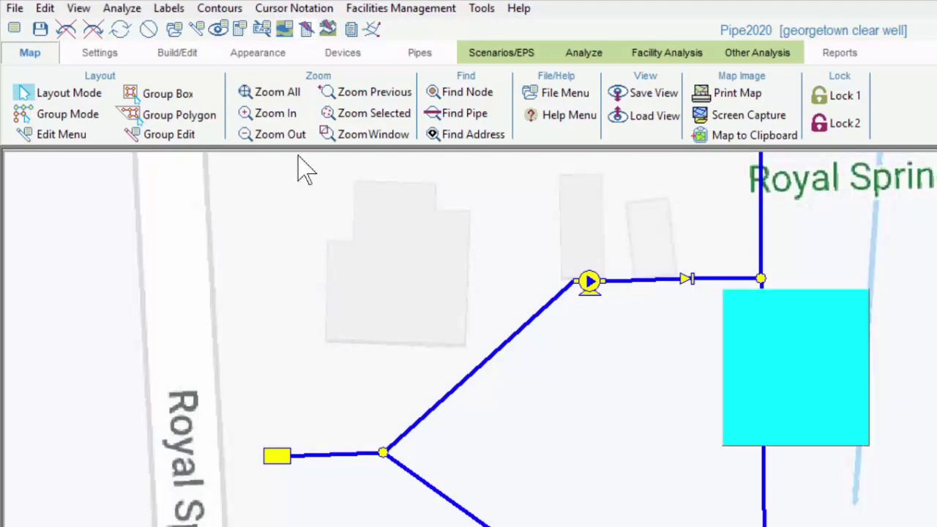
# Open Settings > Edit System Data, showing US gallons/min units and Hazen Williams friction.
pyautogui.click(107, 56)
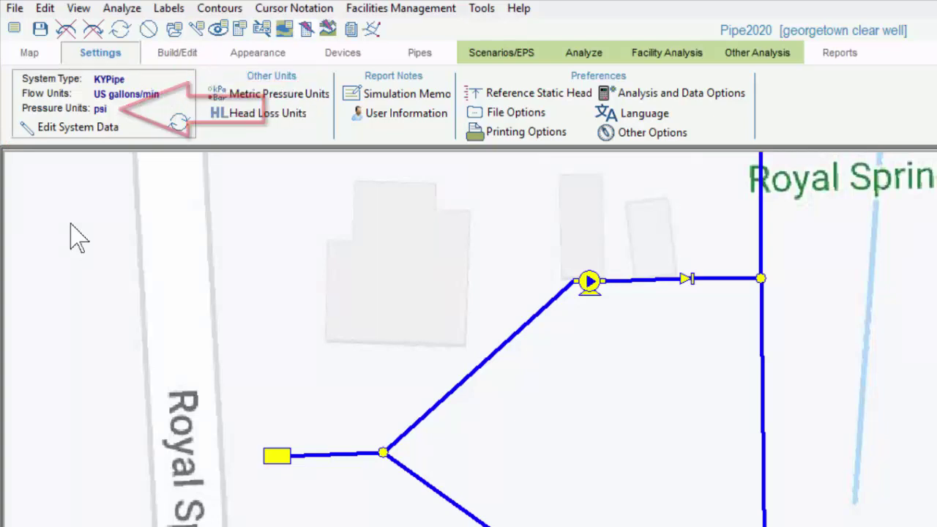
pyautogui.click(146, 128)
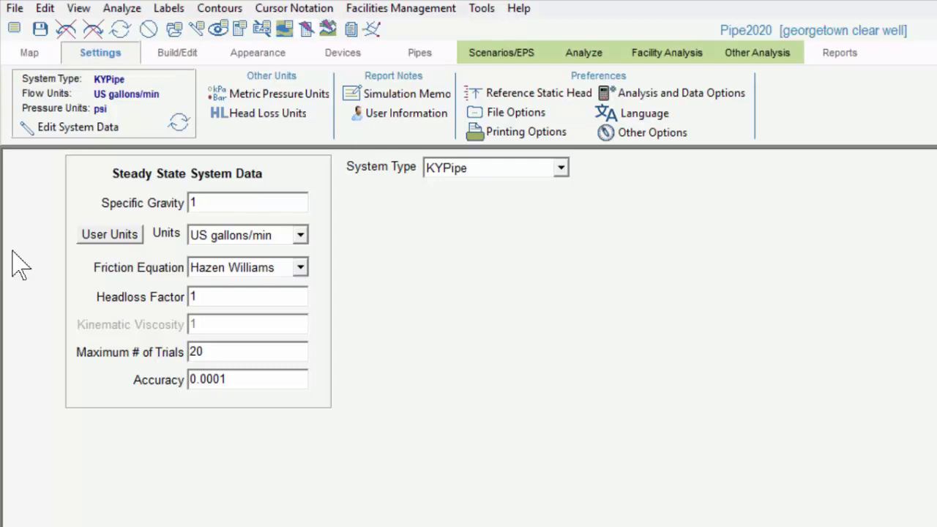
# Open the Build/Edit all-nodes data table, then open and close the Import-Export Utilities window.
pyautogui.click(189, 57)
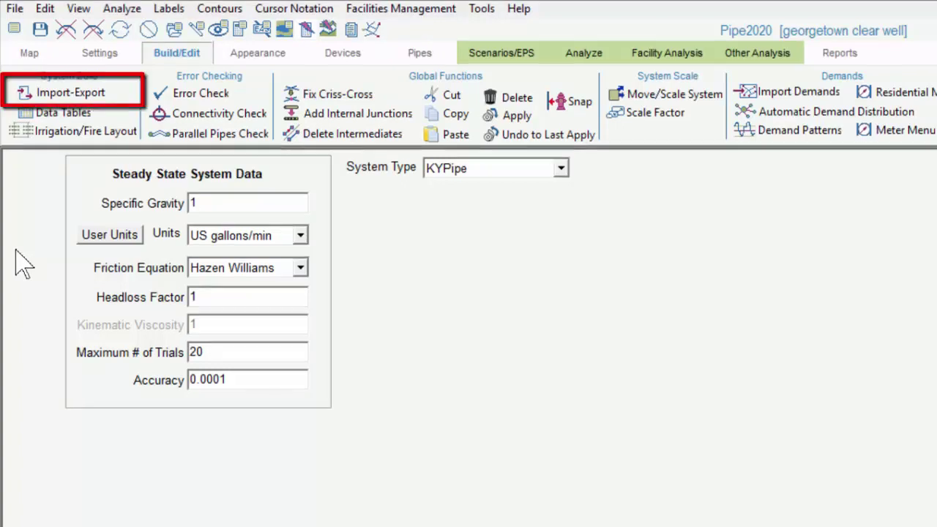
pyautogui.click(62, 114)
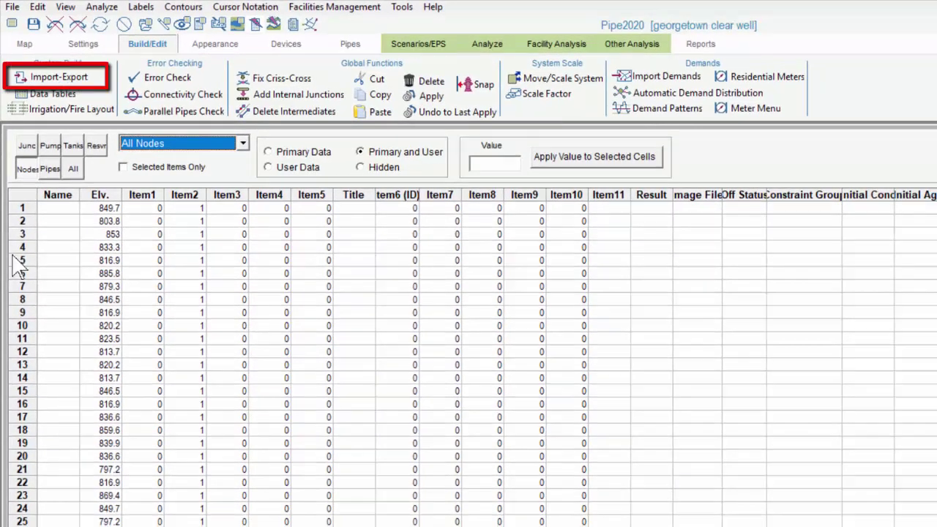
pyautogui.click(82, 79)
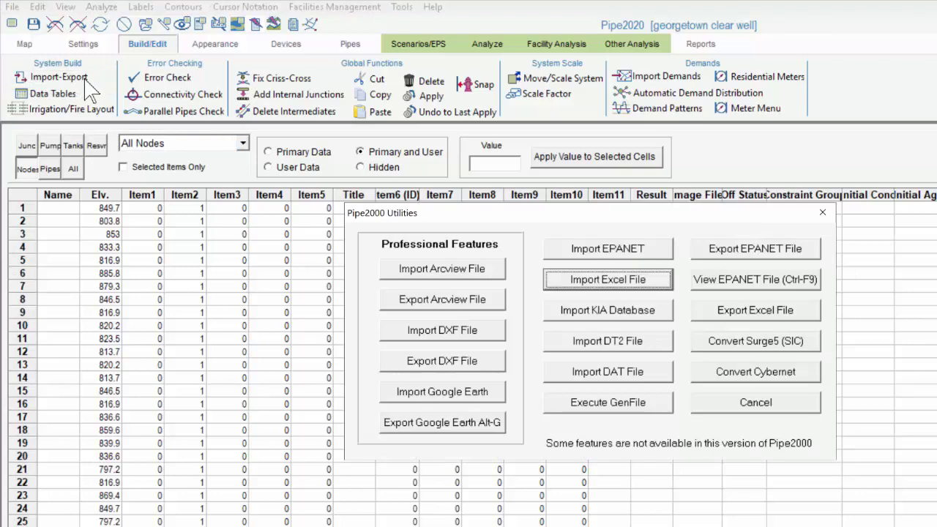
pyautogui.click(821, 213)
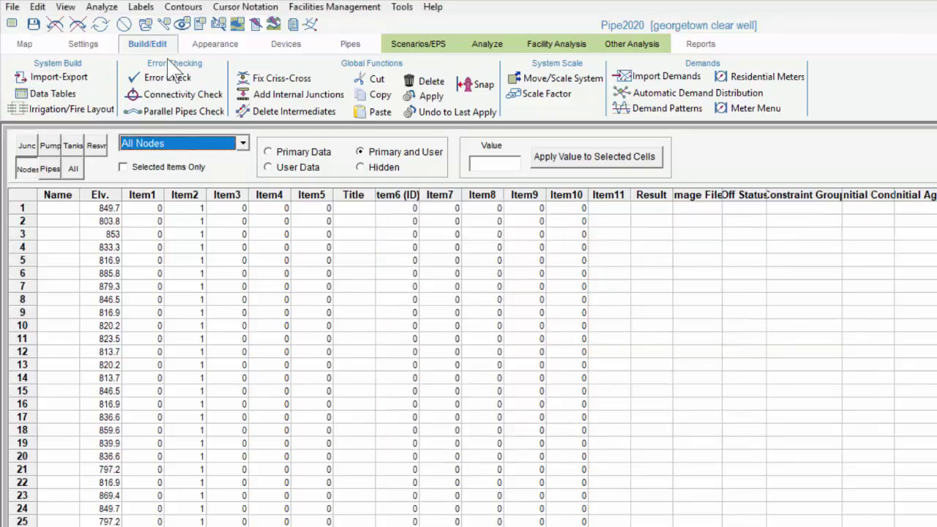
# Switch to the Map tab and open, then close, Import-Export utilities from the File Menu.
pyautogui.click(26, 46)
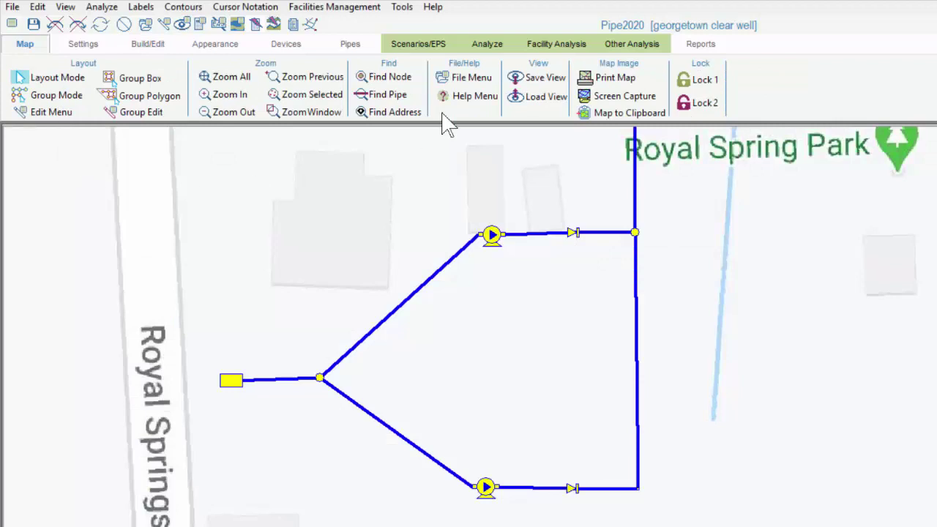
pyautogui.click(469, 78)
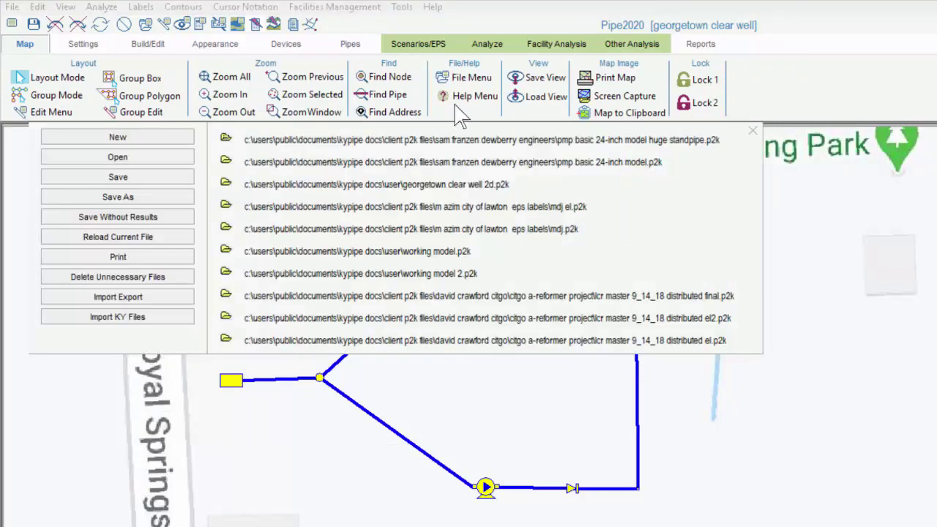
pyautogui.click(187, 302)
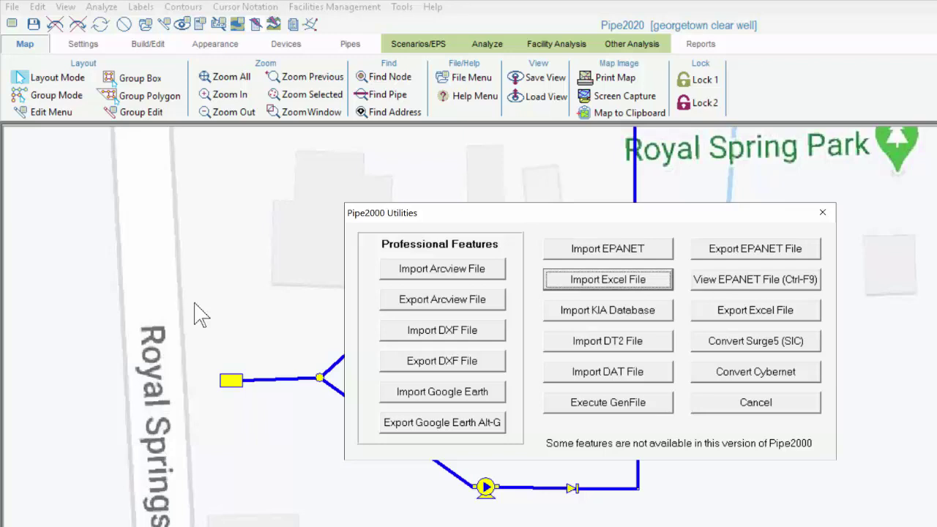
pyautogui.click(823, 212)
# On the Appearance tab, review the Node Contours-Emphasis panel and close it.
pyautogui.click(212, 45)
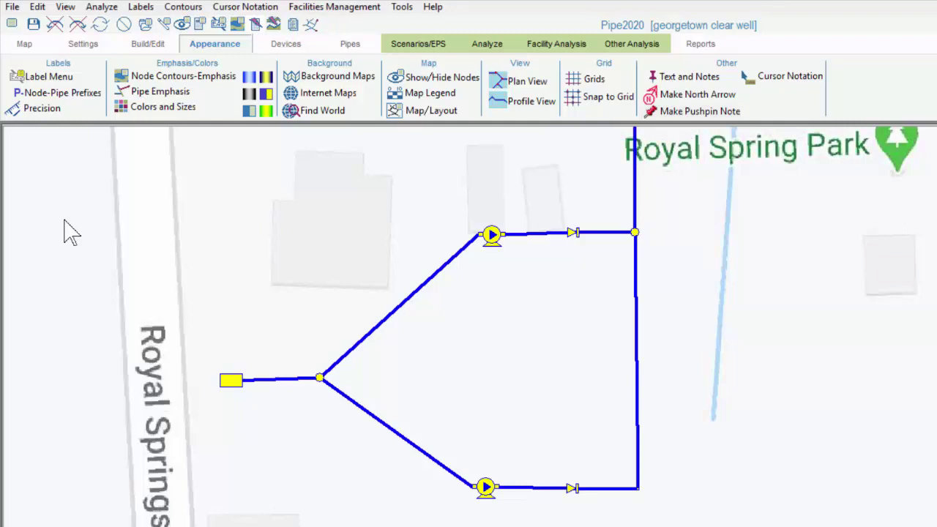
pyautogui.click(199, 78)
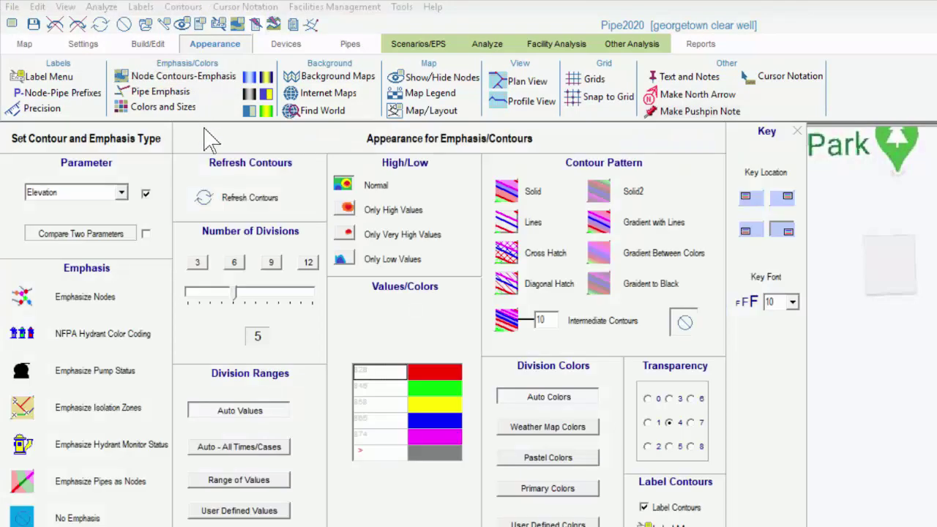
pyautogui.click(800, 131)
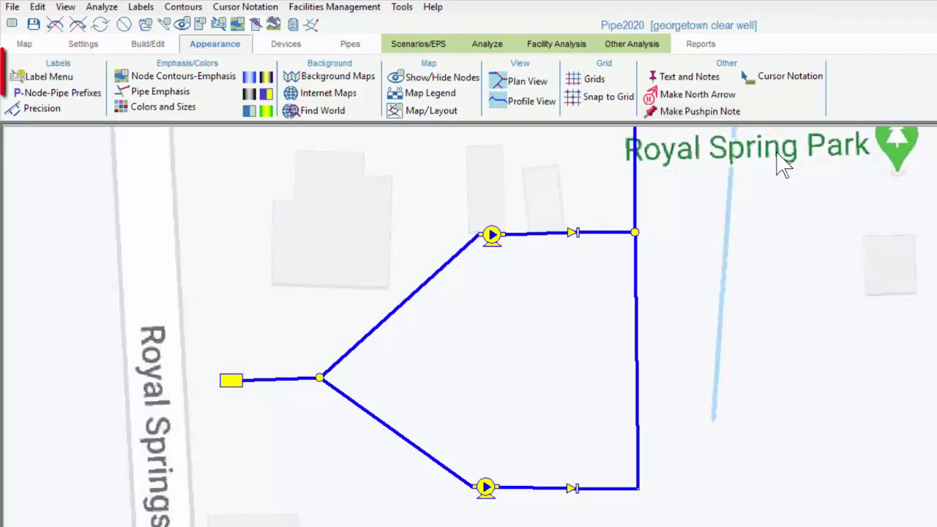
# From the Label Menu, open Colors and Sizes showing node size 3 and pipe size 4.
pyautogui.click(45, 77)
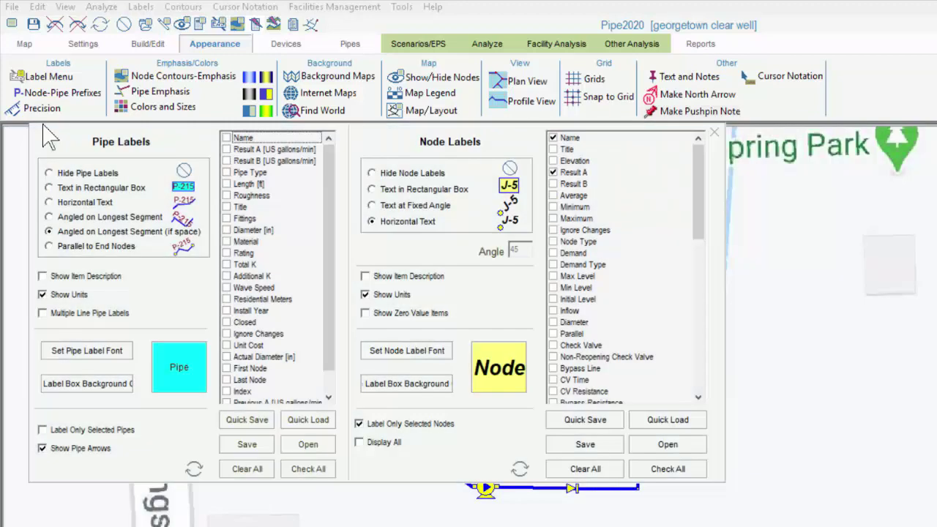
pyautogui.click(173, 110)
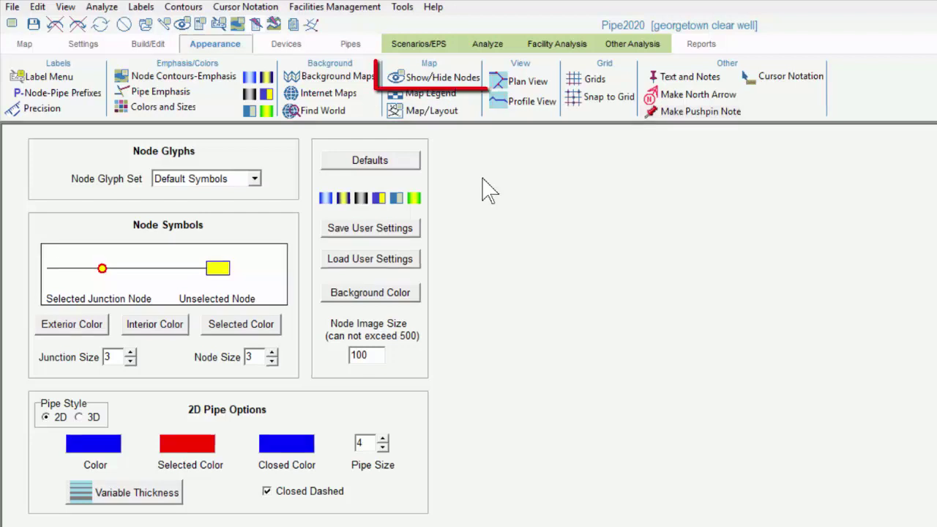
# Review the Show/Hide Nodes dropdown options, then close the list.
pyautogui.click(469, 81)
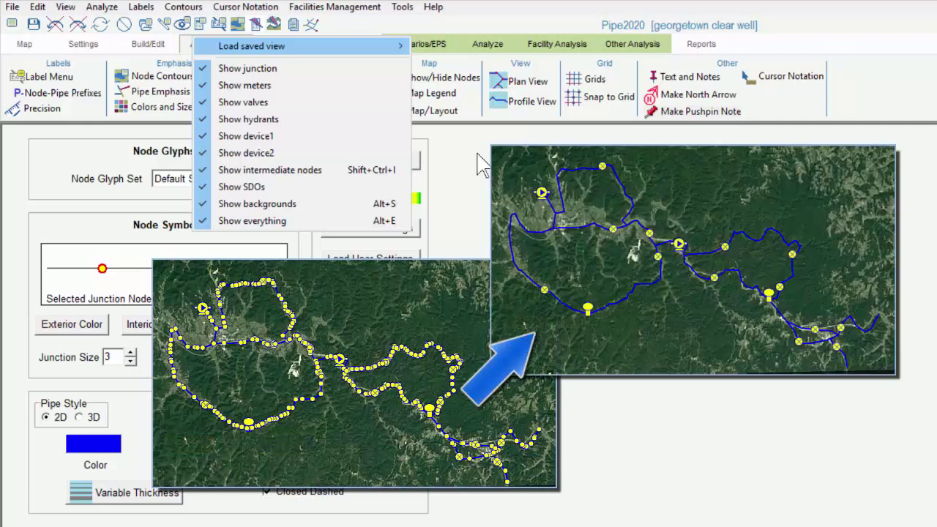
pyautogui.click(487, 176)
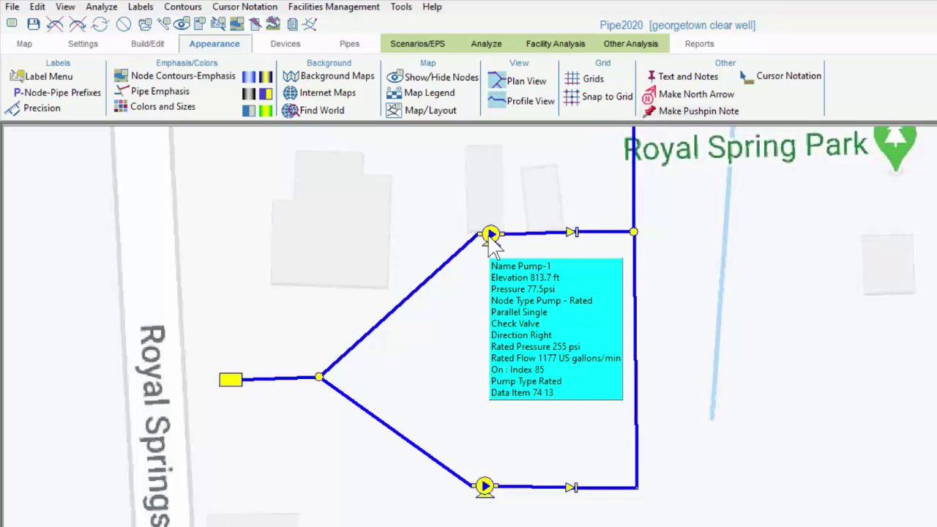
# On the Devices tab, open the Pump/System Curves graph.
pyautogui.click(286, 45)
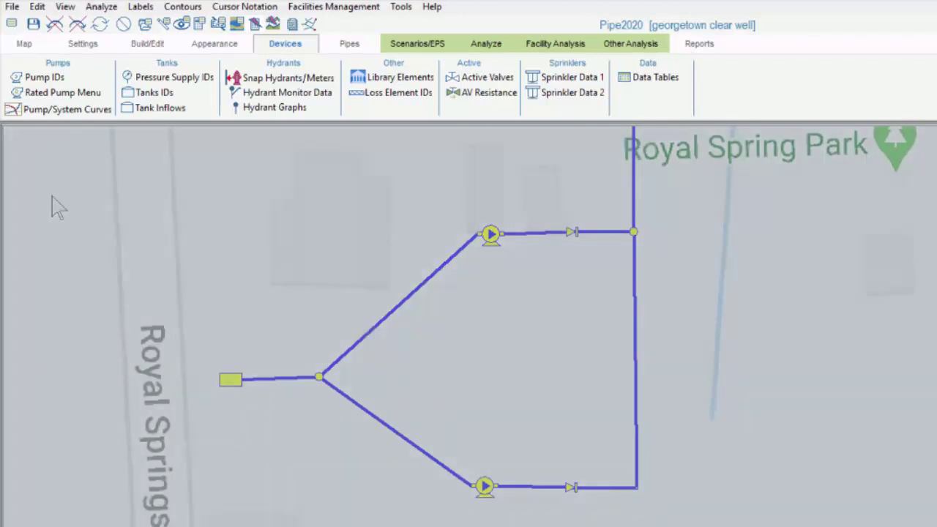
pyautogui.click(59, 109)
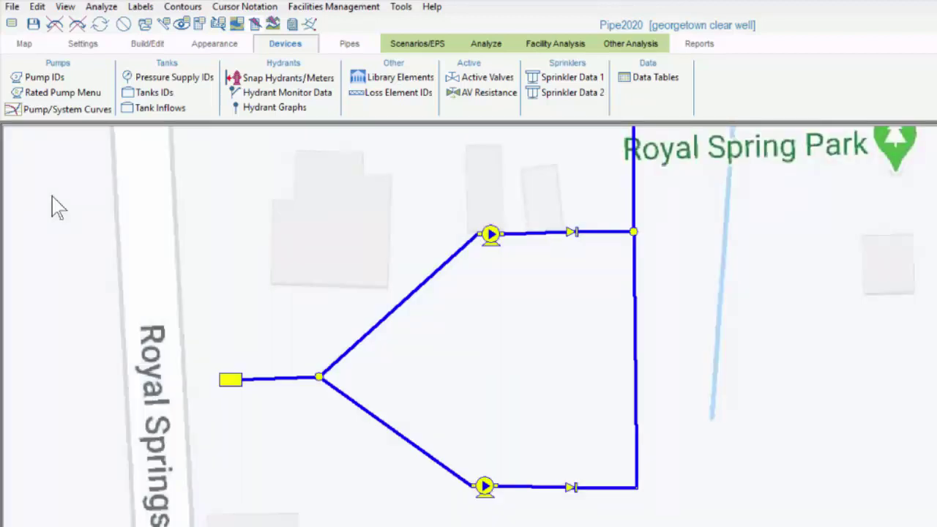
# Show the Pipes ribbon tools, view the Pipe Types table, then close it.
pyautogui.click(349, 46)
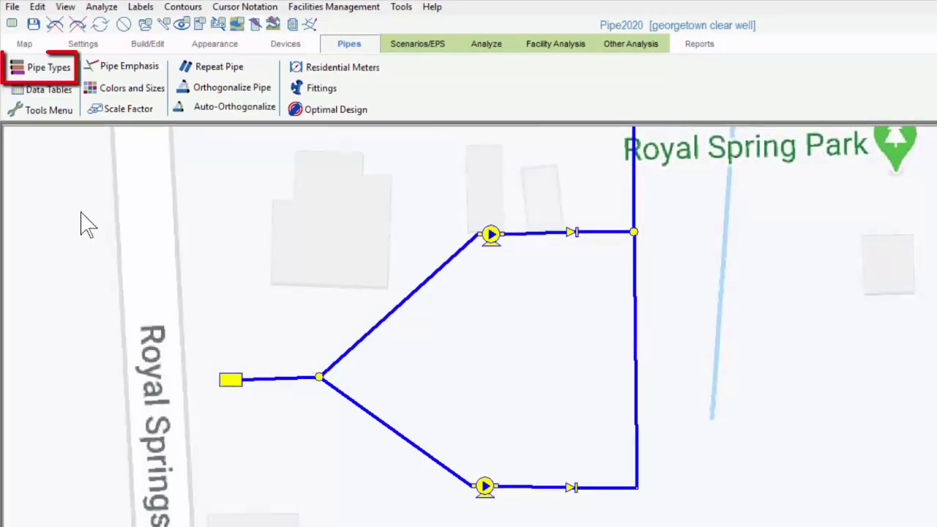
pyautogui.click(59, 71)
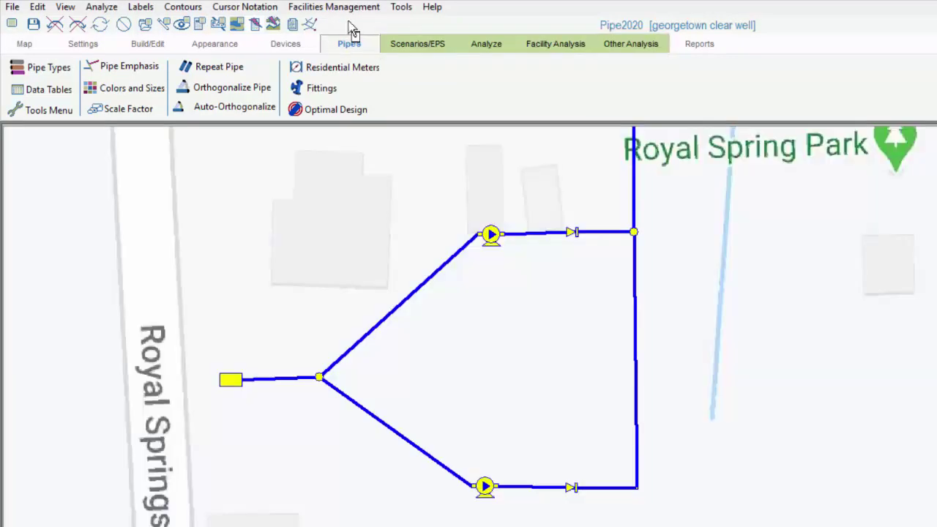
pyautogui.click(351, 43)
pyautogui.click(427, 46)
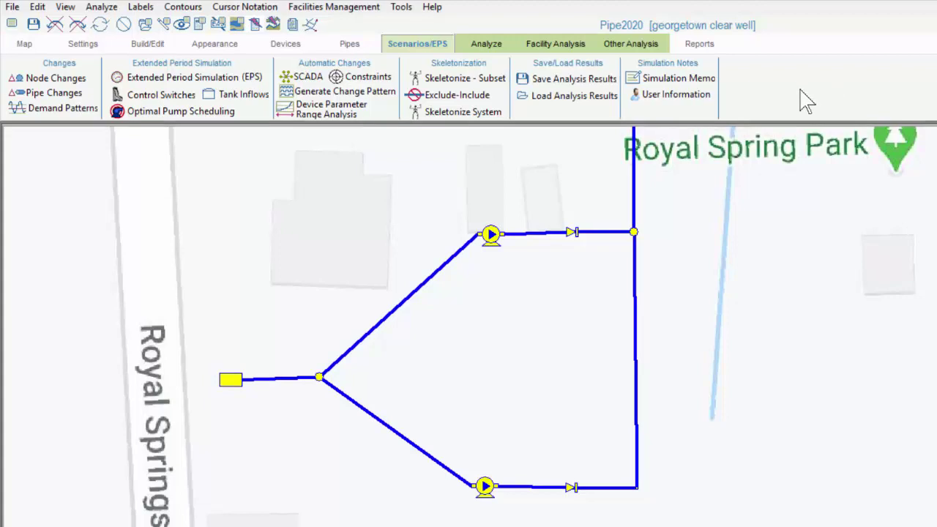
# Show the Analyze ribbon commands, including Quick Analysis, Error Check and System Curve Analysis.
pyautogui.click(488, 46)
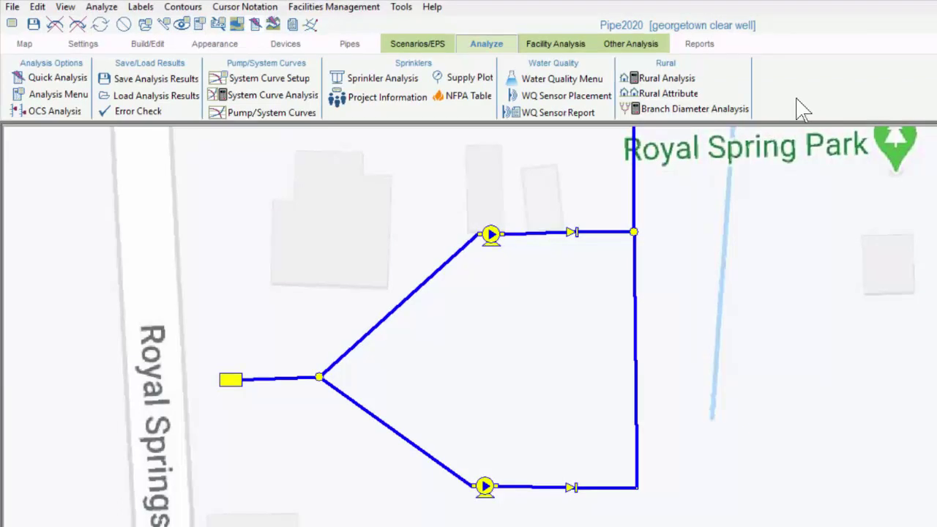
# Open Analysis Setup, move it to screen centre, and cancel it without analyzing.
pyautogui.click(77, 96)
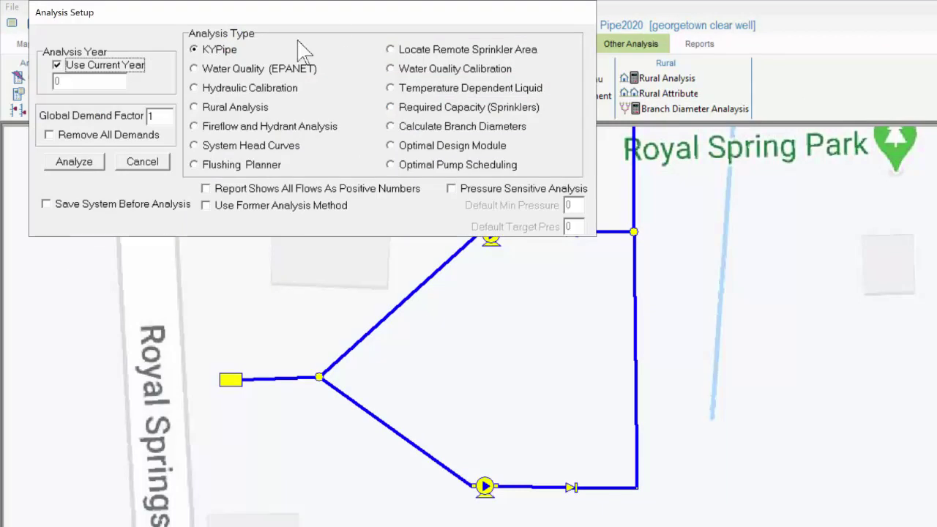
pyautogui.moveTo(351, 24); pyautogui.dragTo(505, 249)
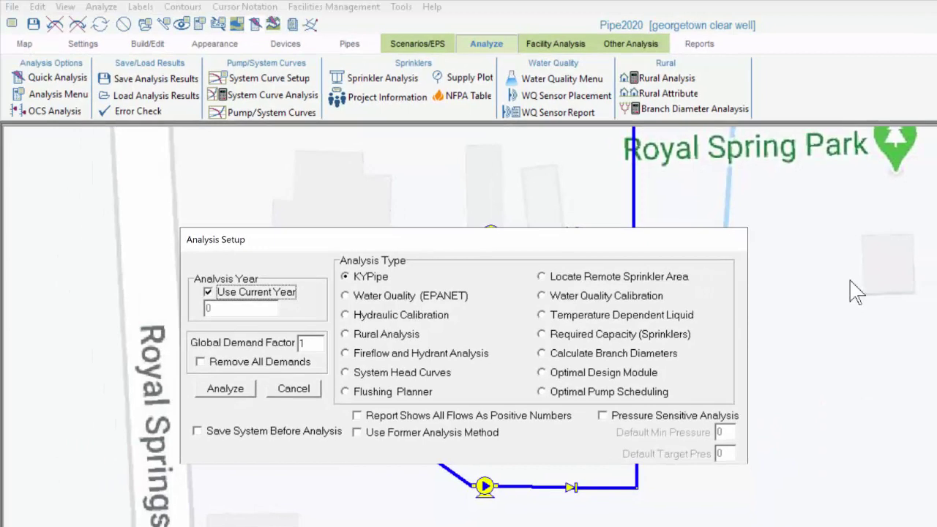
pyautogui.click(300, 389)
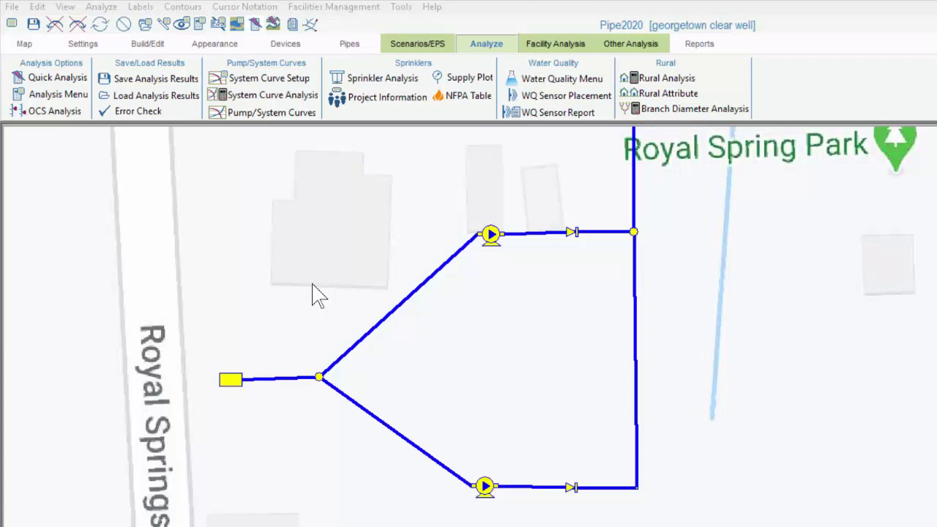
# Show the Facility Analysis ribbon tools for pipe breaks, pressure zones, hydrants and flushing.
pyautogui.click(560, 44)
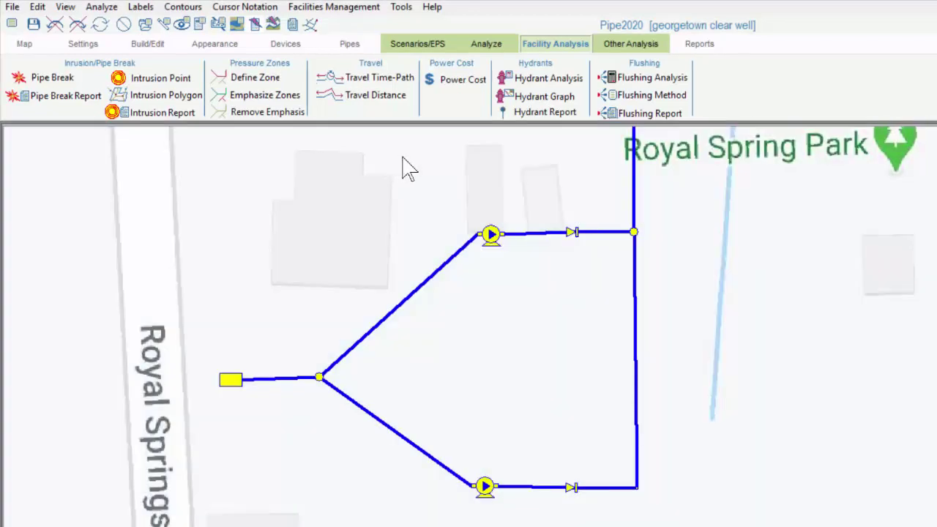
# Show the Other Analysis ribbon tools for calibration, optimization, temperature and low pressure sewer.
pyautogui.click(643, 51)
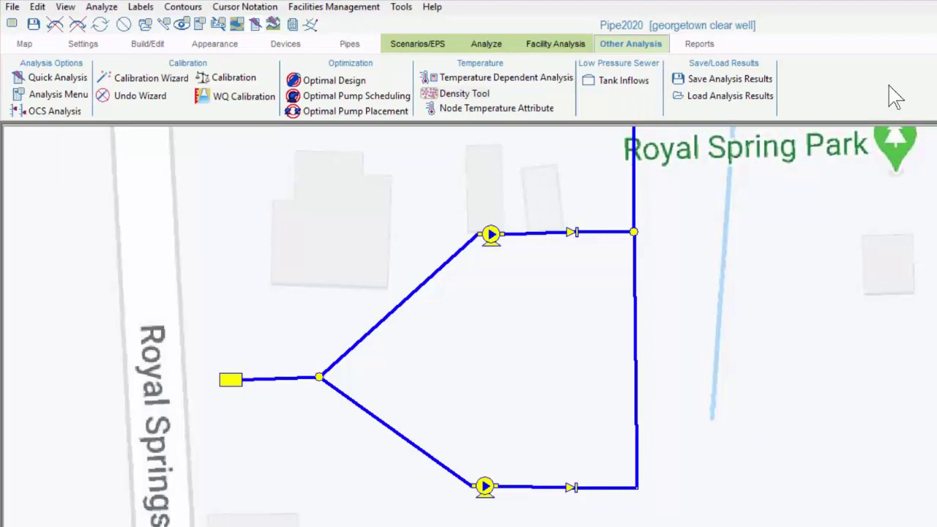
# Show the Reports ribbon tools for standard reports, inventories, presentations and profiles.
pyautogui.click(702, 46)
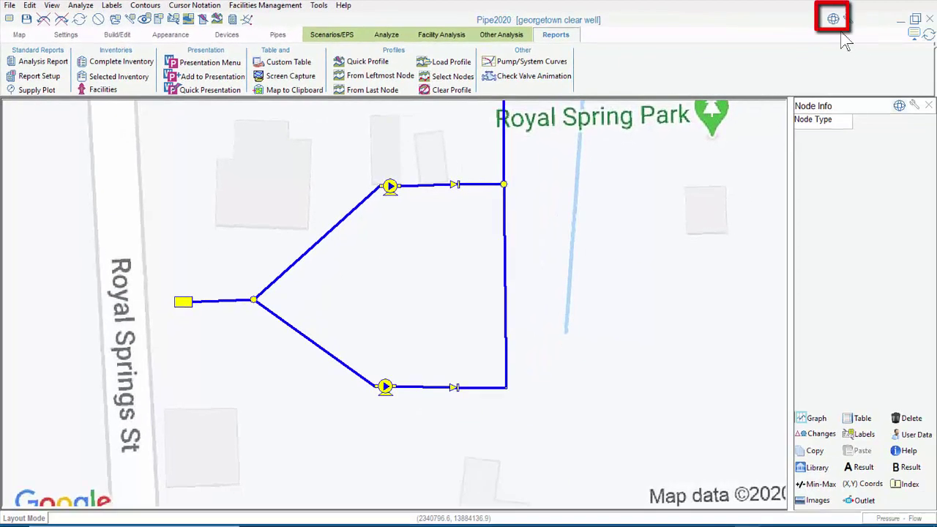
pyautogui.hotkey('ctrl', 'alt', 't')
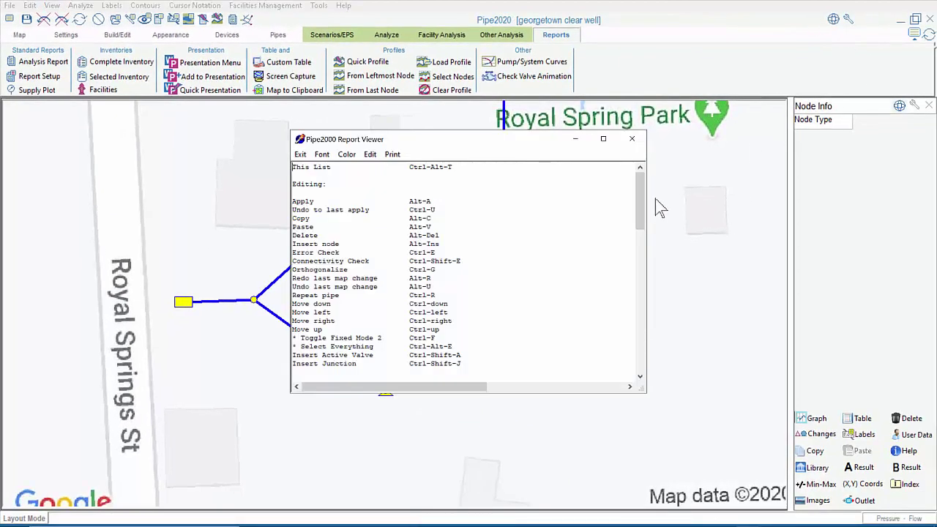
pyautogui.moveTo(642, 201); pyautogui.dragTo(640, 345)
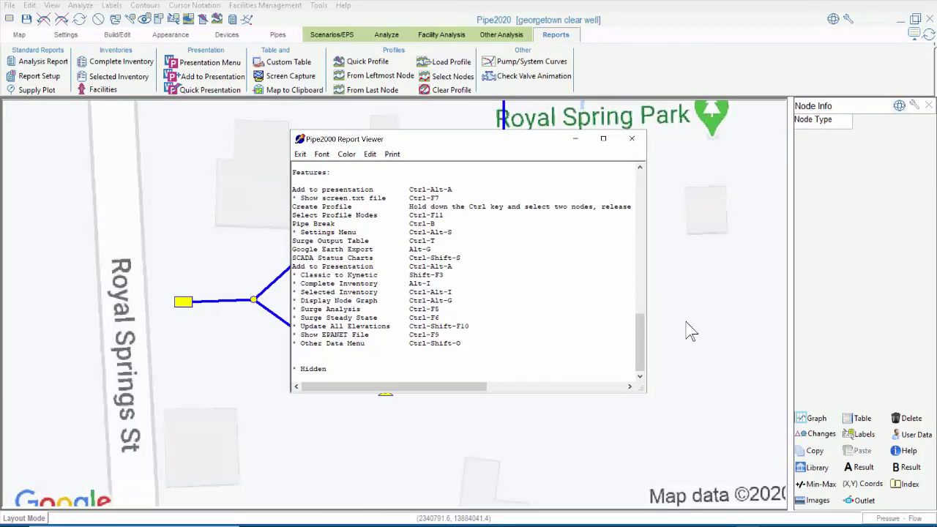
pyautogui.click(632, 138)
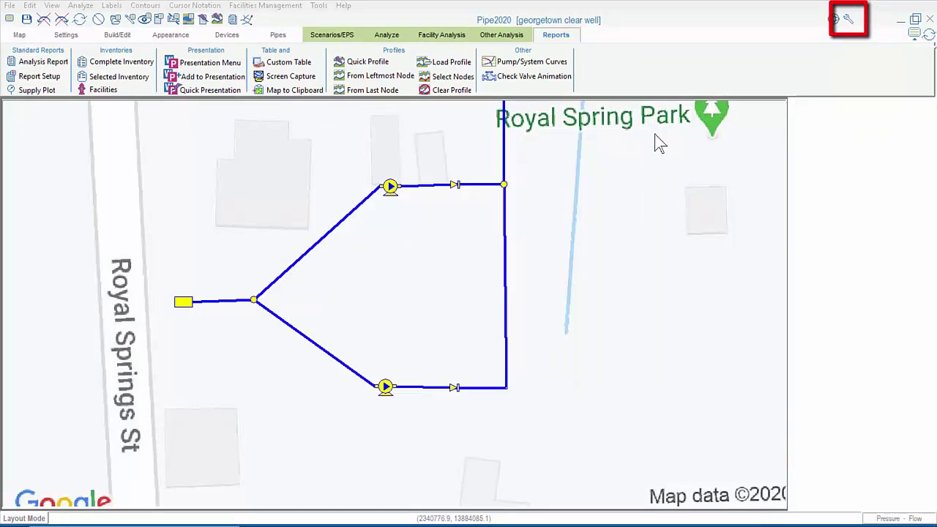
# In the Configuration Menu, set node and pipe info to one sizable upper-right window.
pyautogui.click(849, 21)
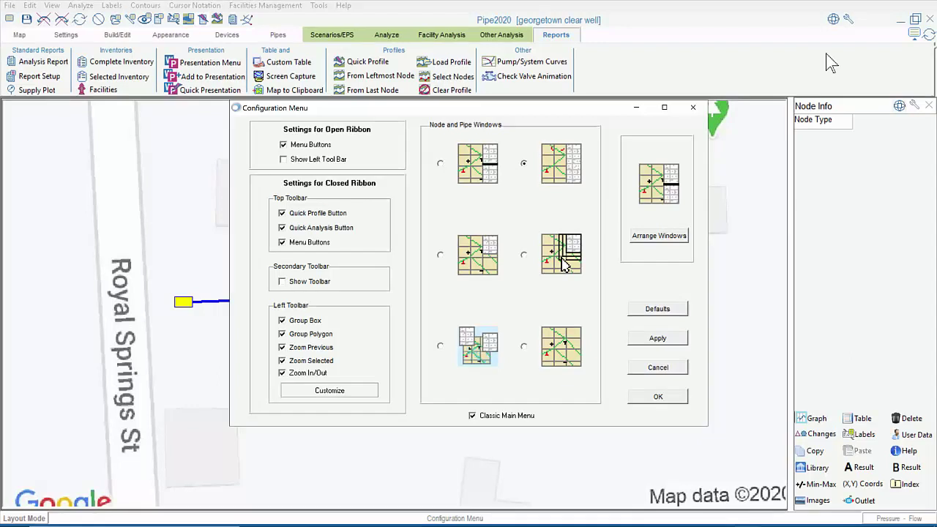
pyautogui.click(525, 256)
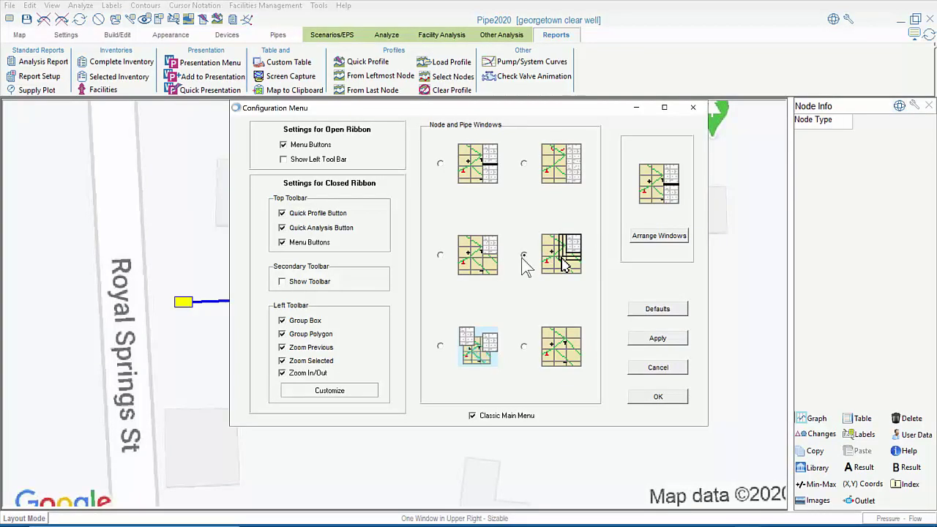
pyautogui.click(645, 400)
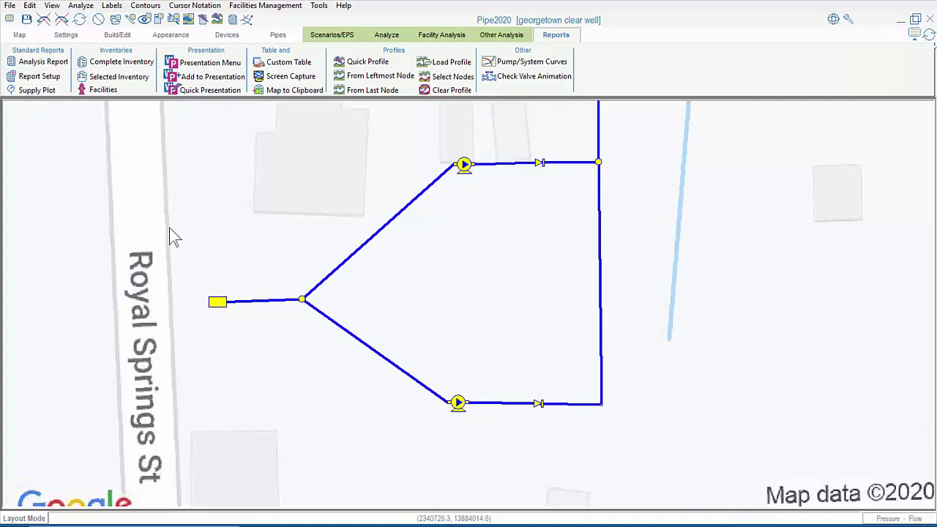
# Group-select R-1, Pump-1 and Pump-2, widen Node Info to compare them, then close it.
pyautogui.click(20, 34)
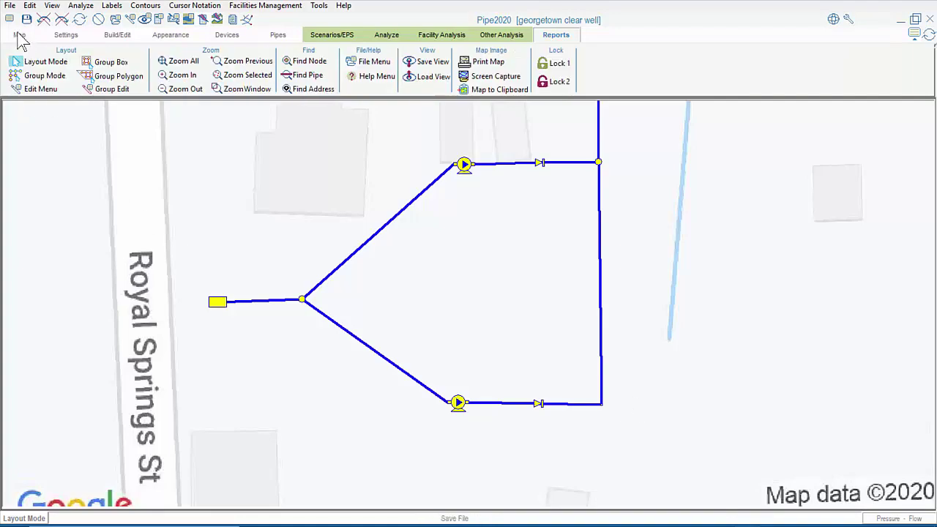
pyautogui.click(40, 82)
pyautogui.click(218, 300)
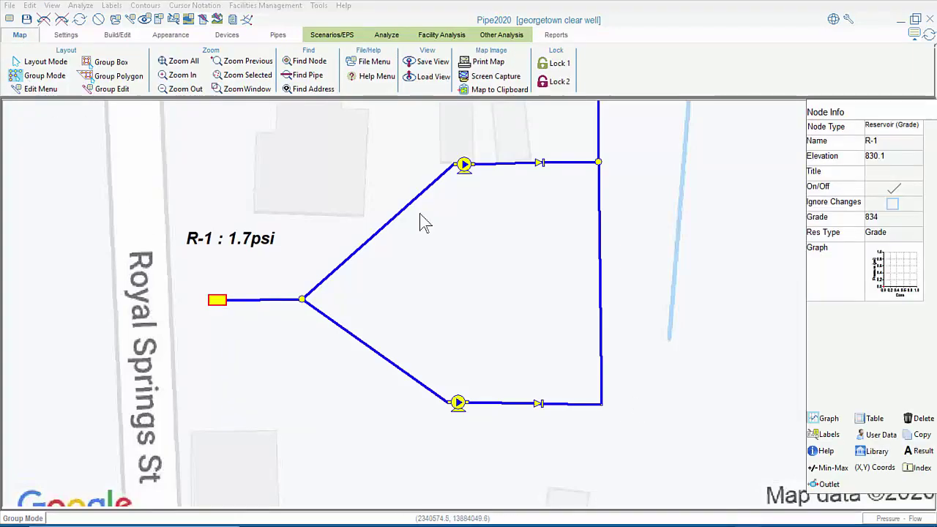
pyautogui.click(464, 165)
pyautogui.click(457, 402)
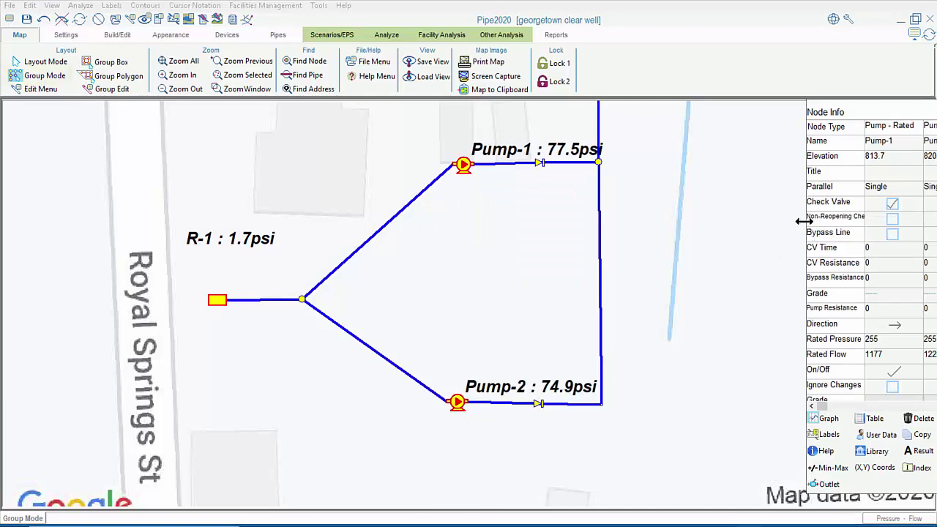
pyautogui.moveTo(804, 221); pyautogui.dragTo(648, 352)
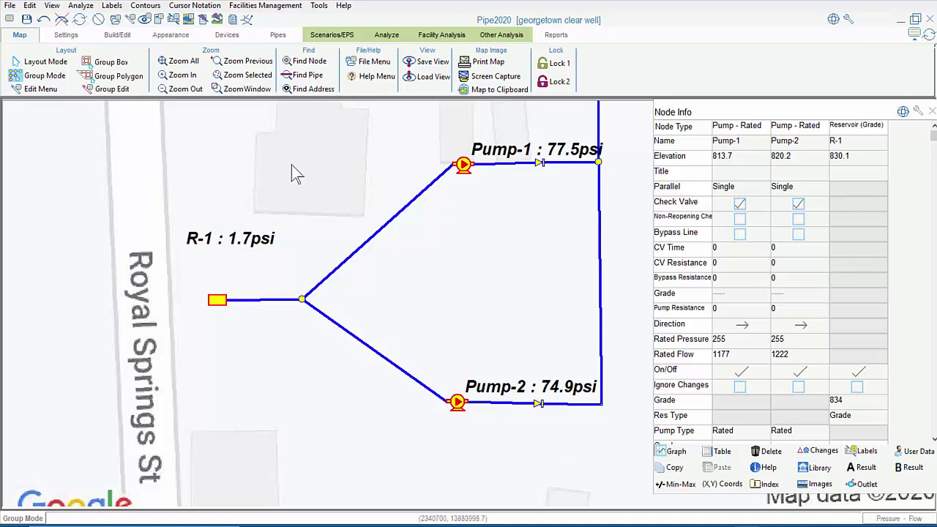
pyautogui.click(203, 18)
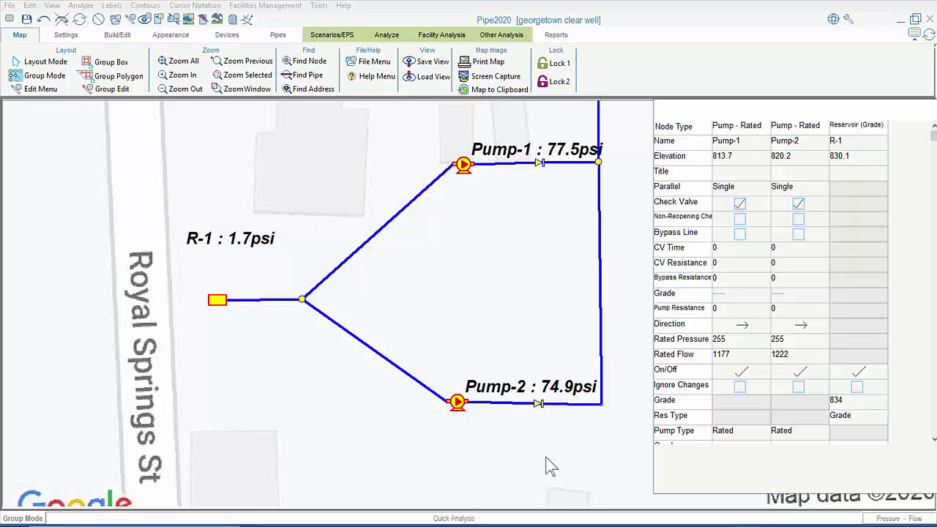